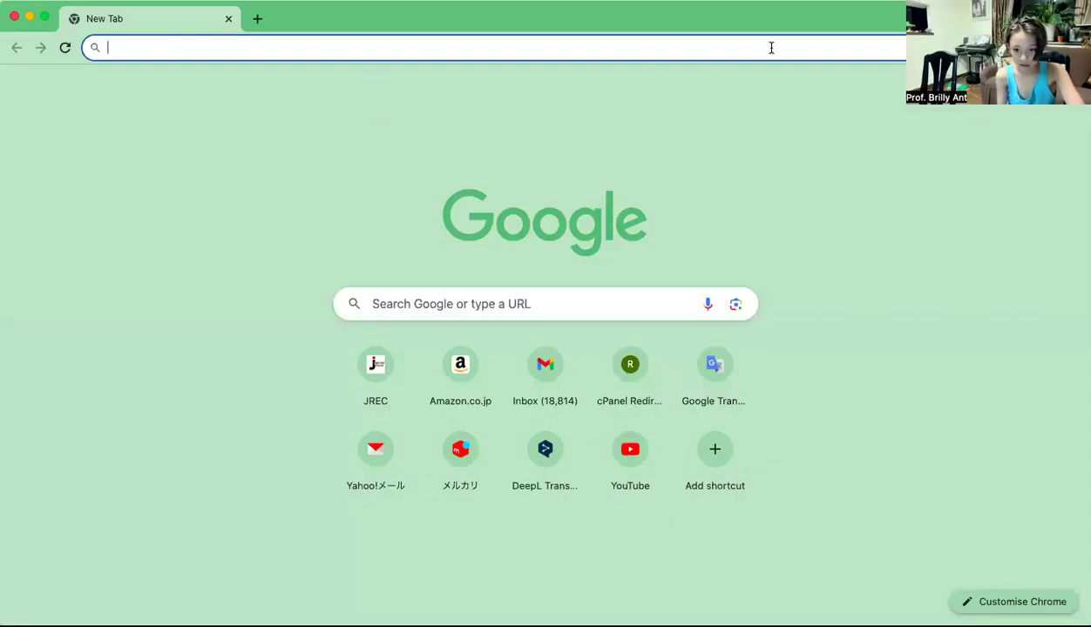
Enter the query 'lego castle 1998', fixing its typos, and run the suggested search.
left_click(770, 46)
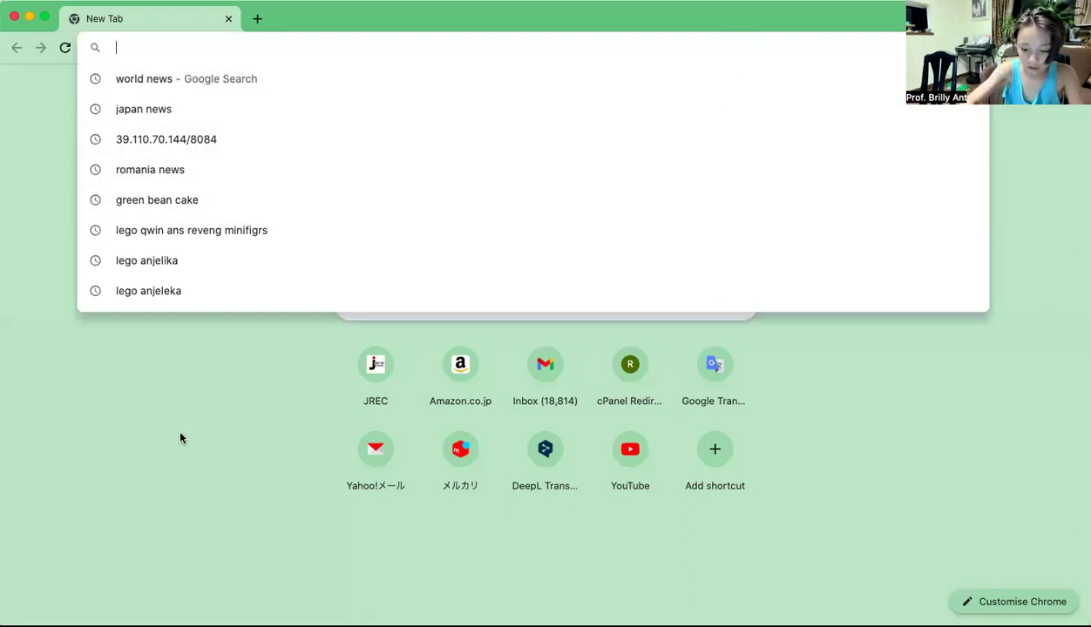
type("leg")
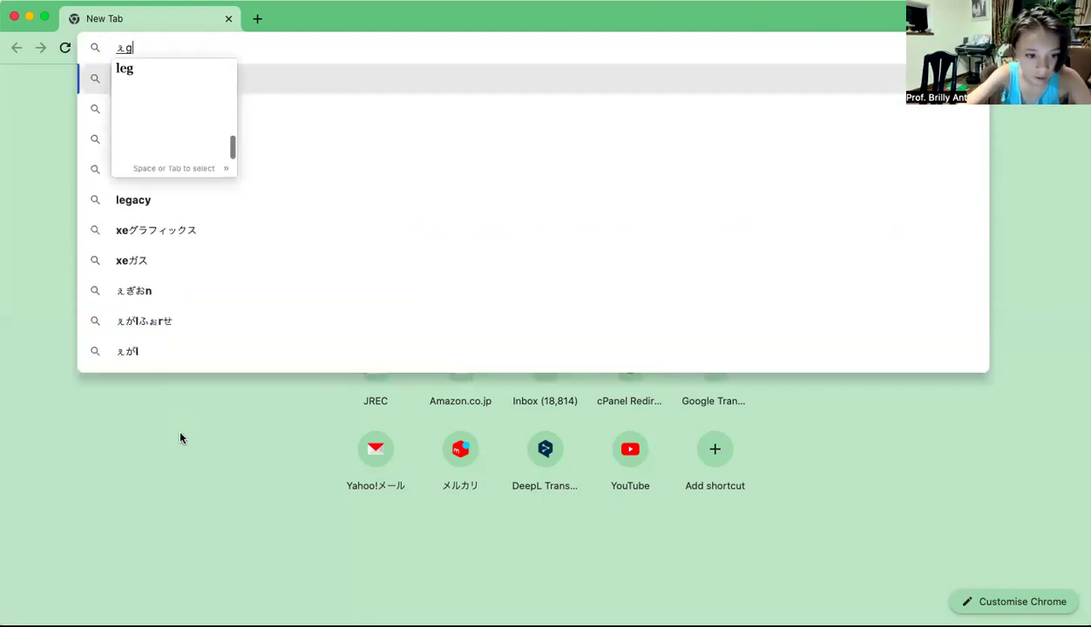
key("BackSpace")
key("BackSpace")
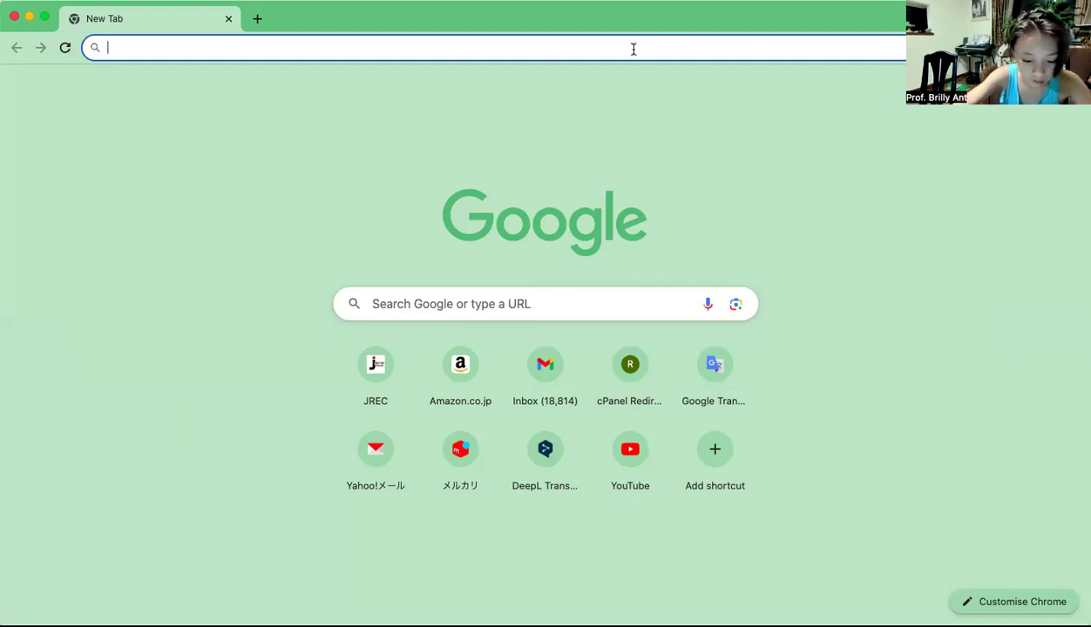
type("lego 1998")
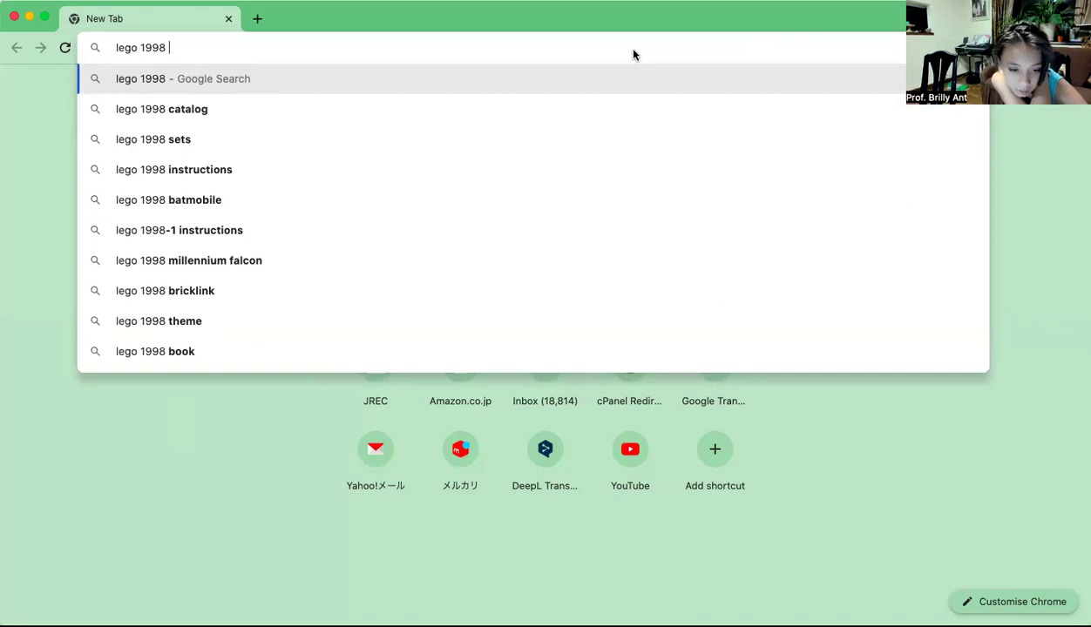
left_click(140, 48)
key("BackSpace")
key("BackSpace")
key("BackSpace")
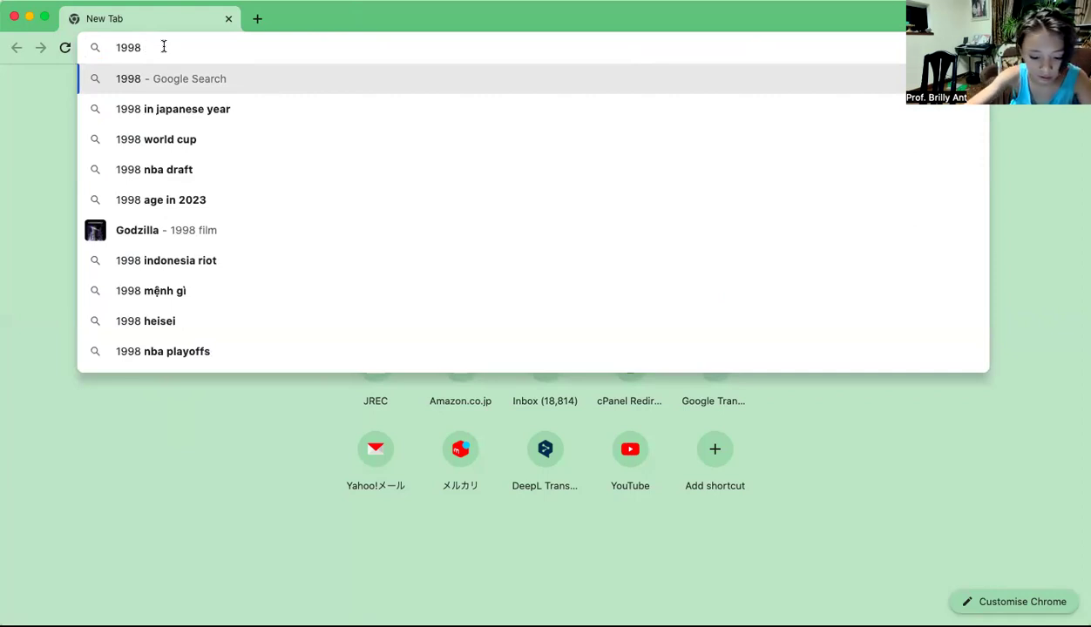
type(" c")
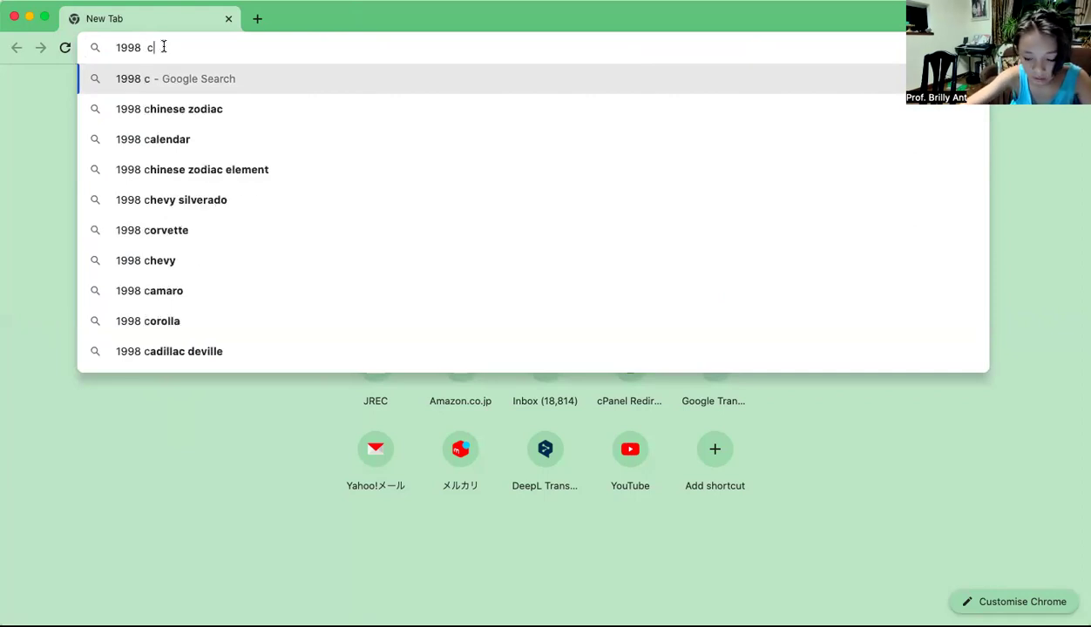
key("BackSpace")
type("le")
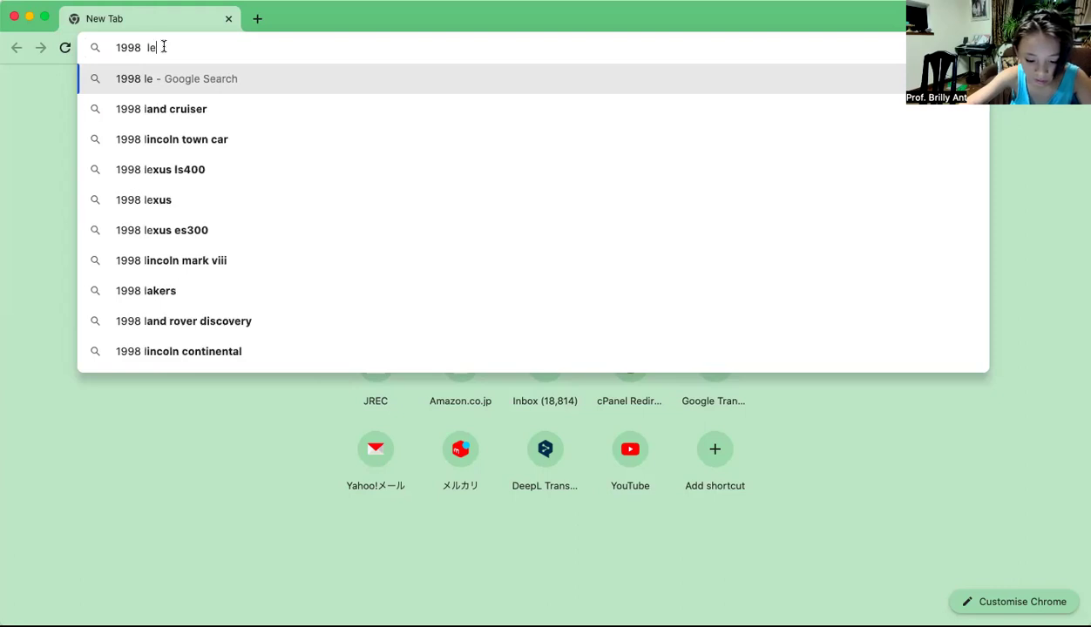
type("go")
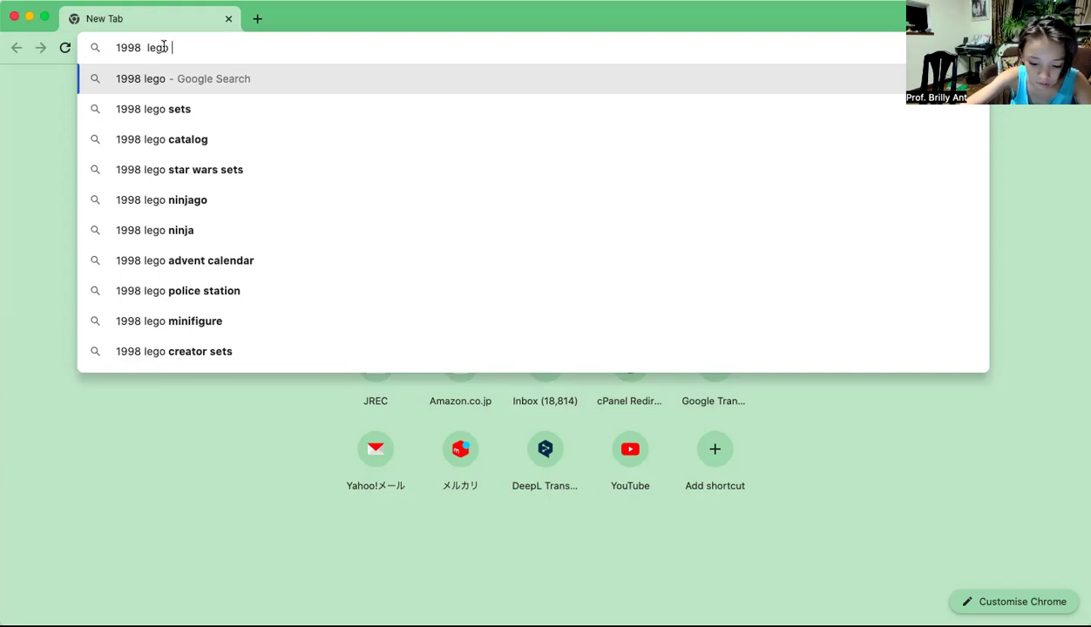
type("ca")
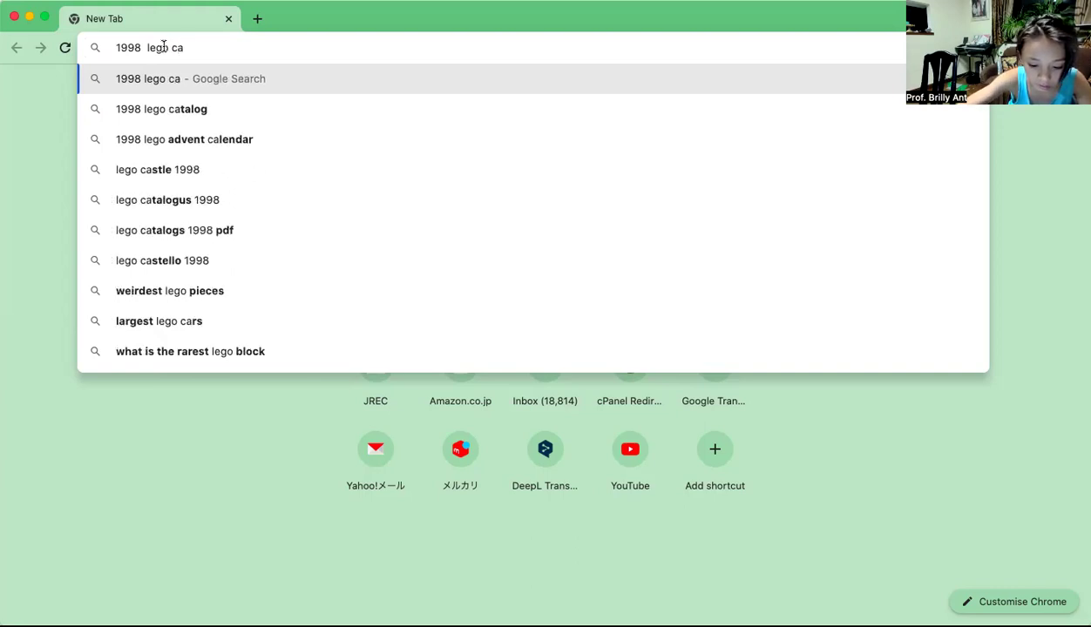
type("se")
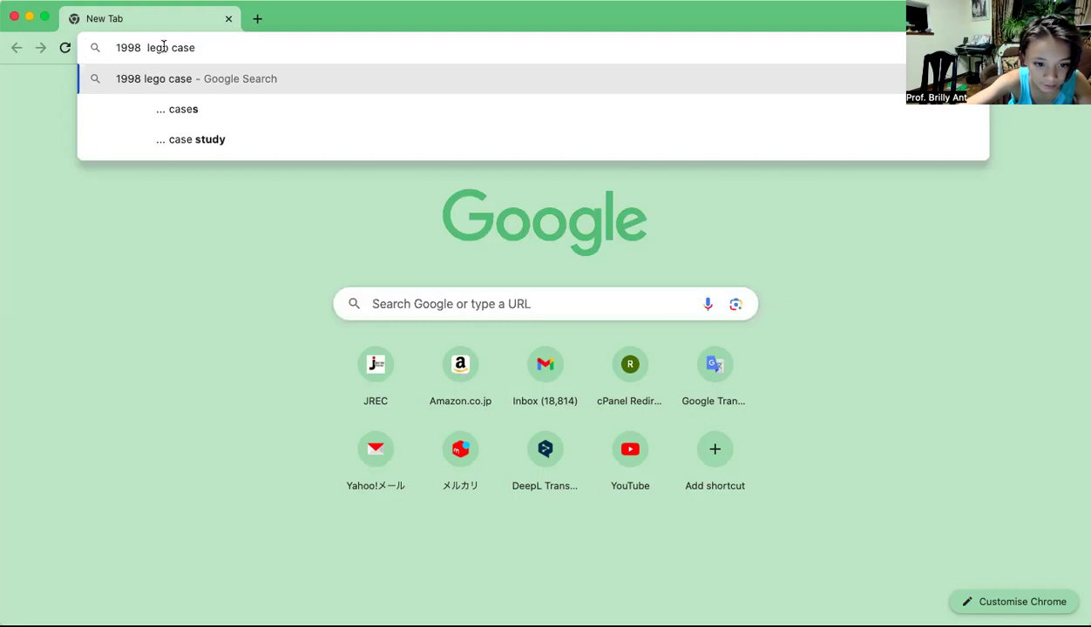
type("l")
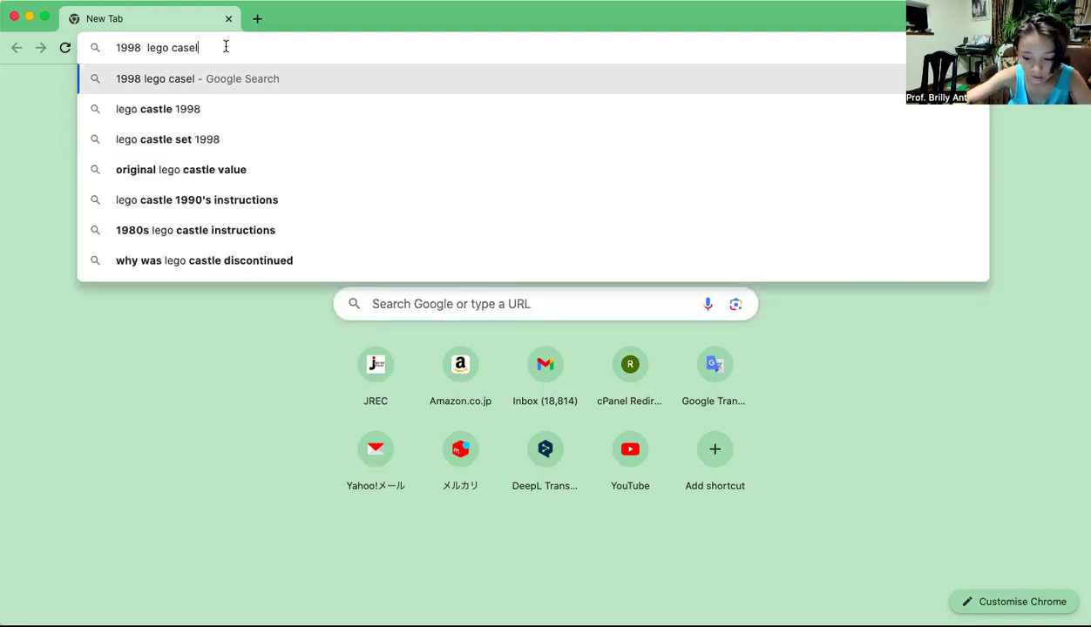
left_click(182, 109)
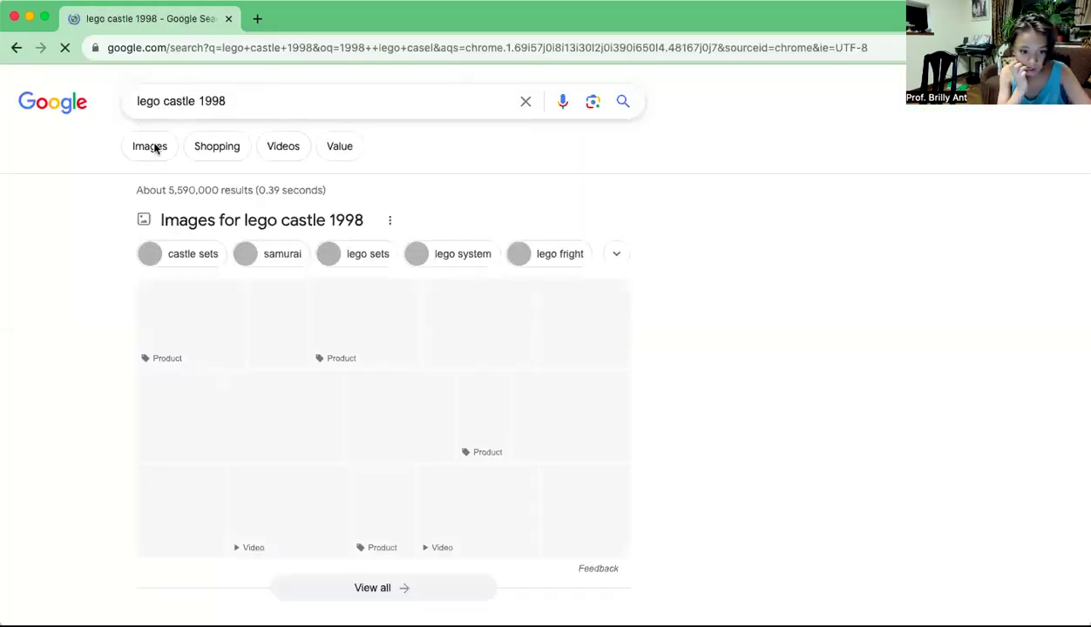
Enlarge the Brickset pagoda castle image in Images results, briefly visiting its source page.
left_click(150, 146)
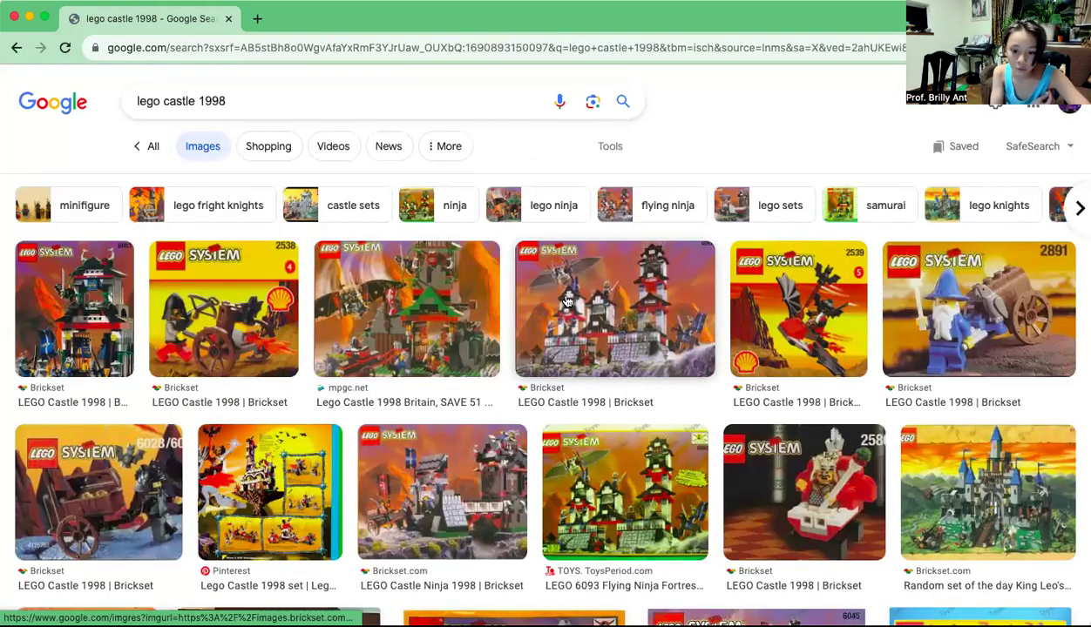
left_click(566, 300)
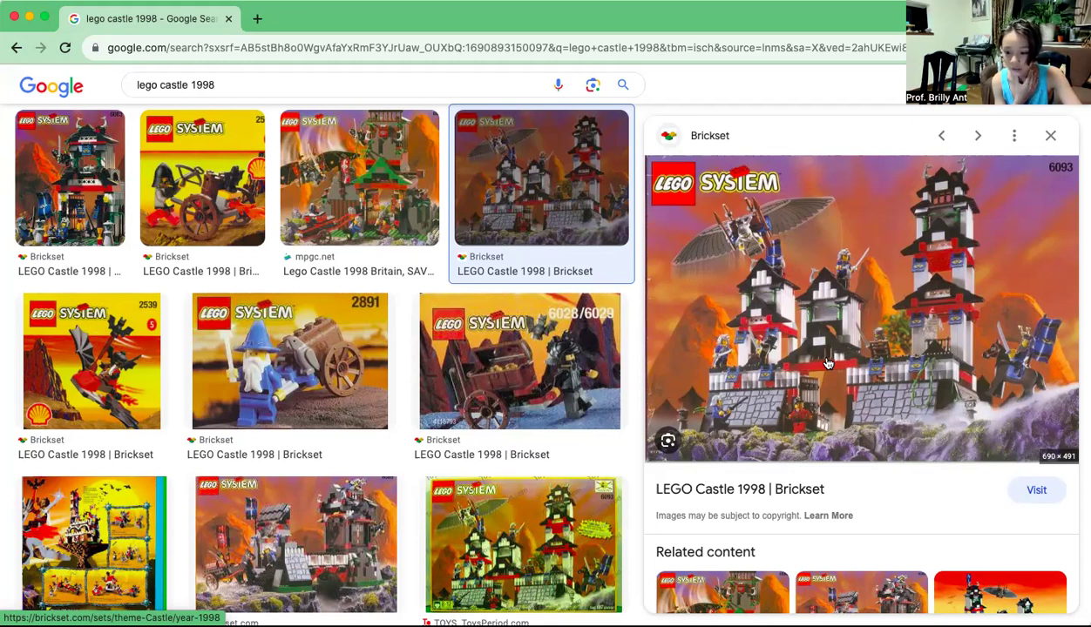
left_click(719, 292)
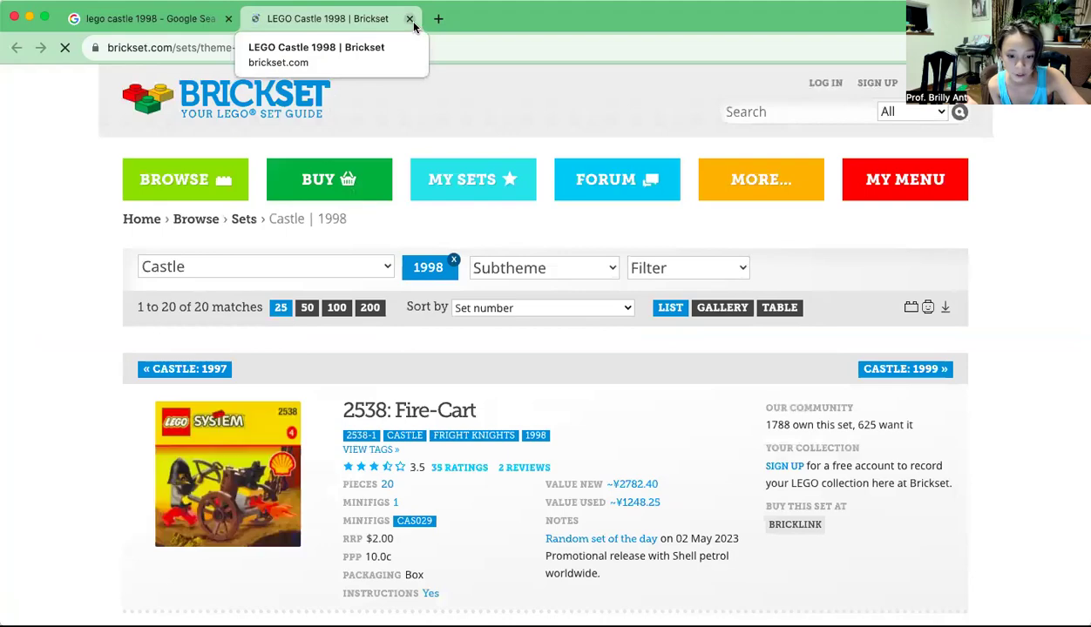
left_click(409, 19)
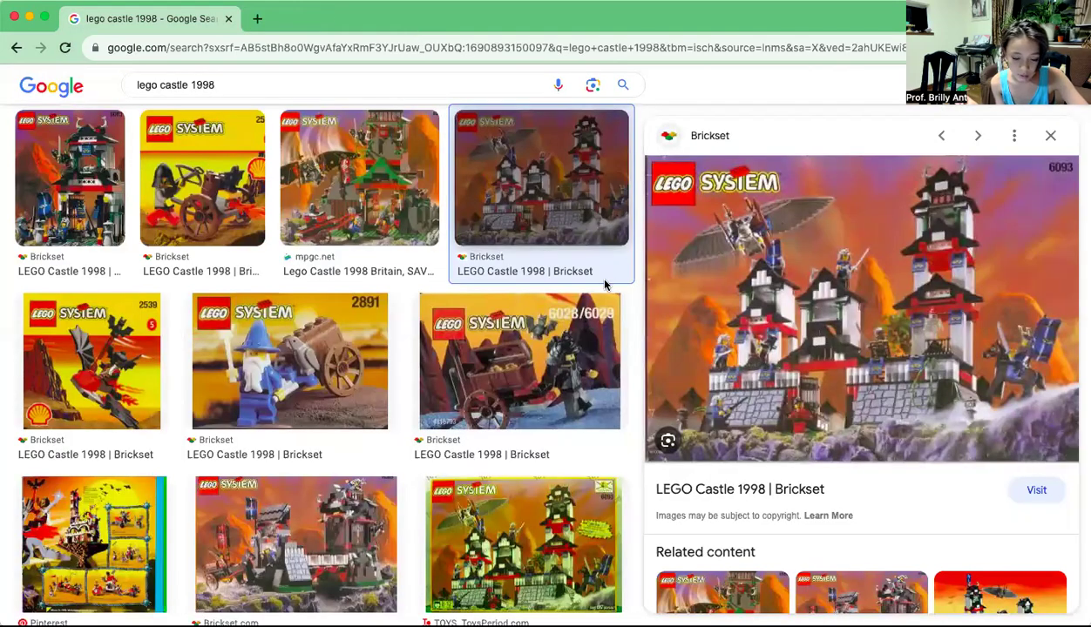
scroll(697, 295, "down", 5)
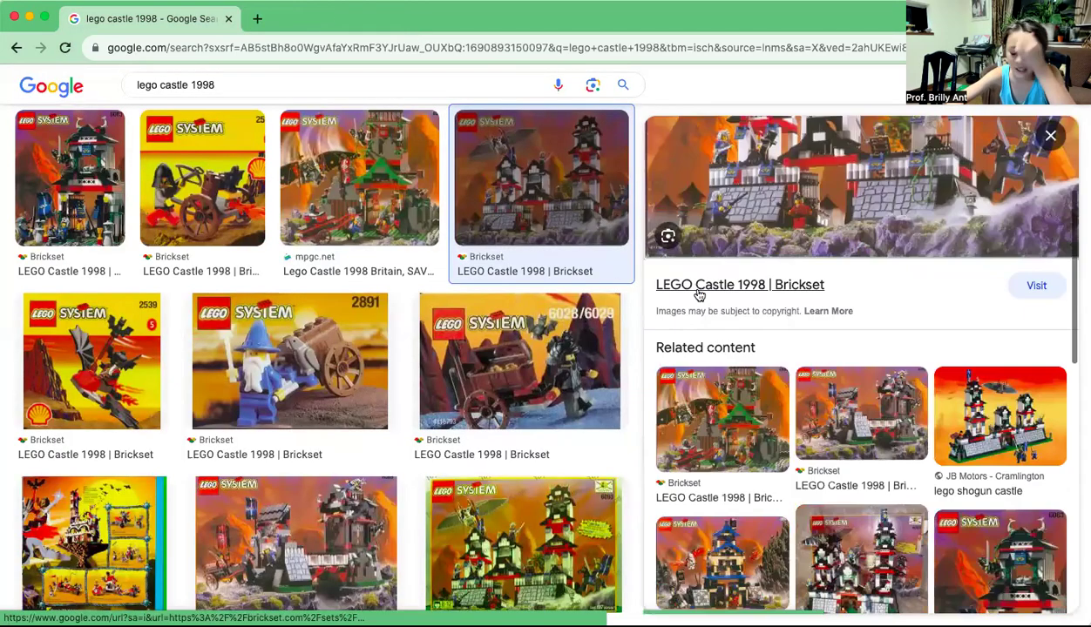
scroll(697, 295, "down", 5)
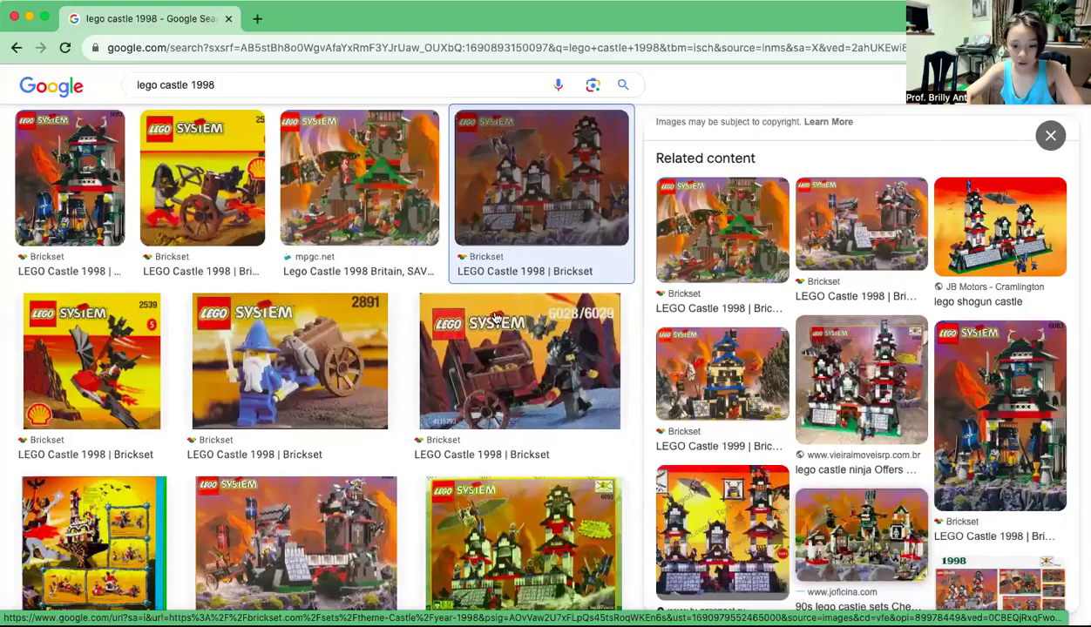
scroll(858, 348, "up", 5)
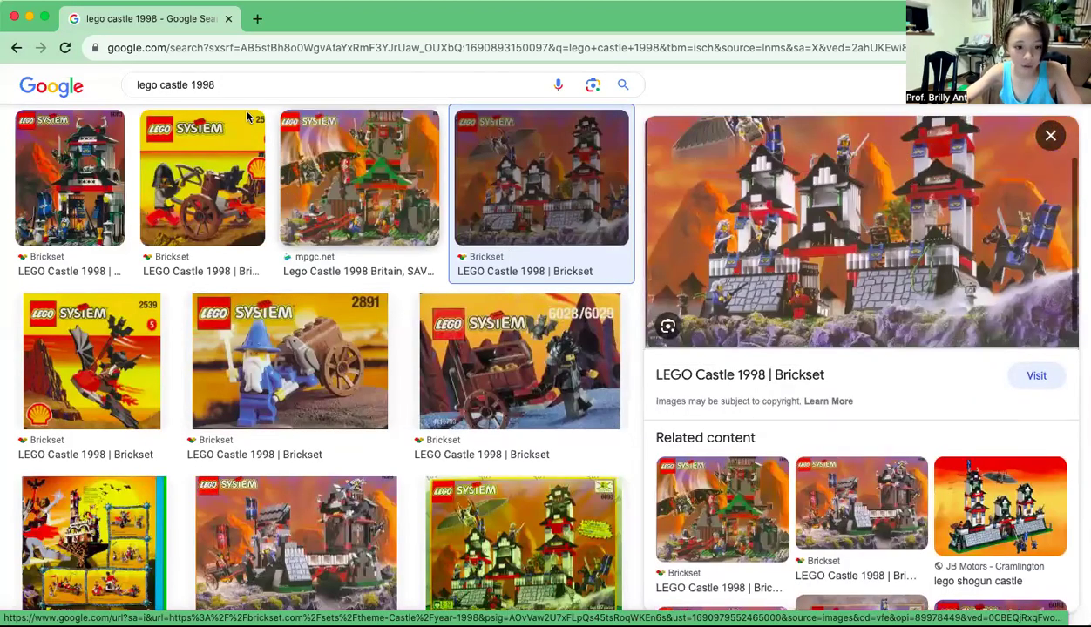
scroll(231, 74, "up", 3)
Change the query to 'lego black pearl' and display its Shopping results.
left_click(240, 101)
key("BackSpace")
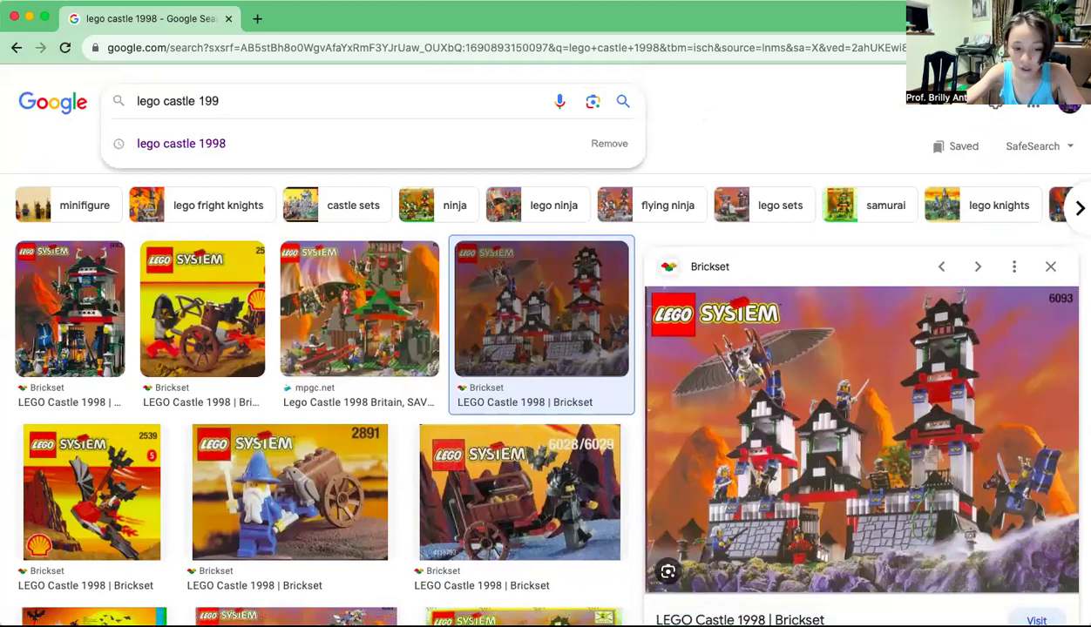
key("BackSpace")
key("BackSpace")
key("BackSpace")
key("BackSpace")
key("BackSpace")
key("BackSpace")
key("BackSpace")
key("BackSpace")
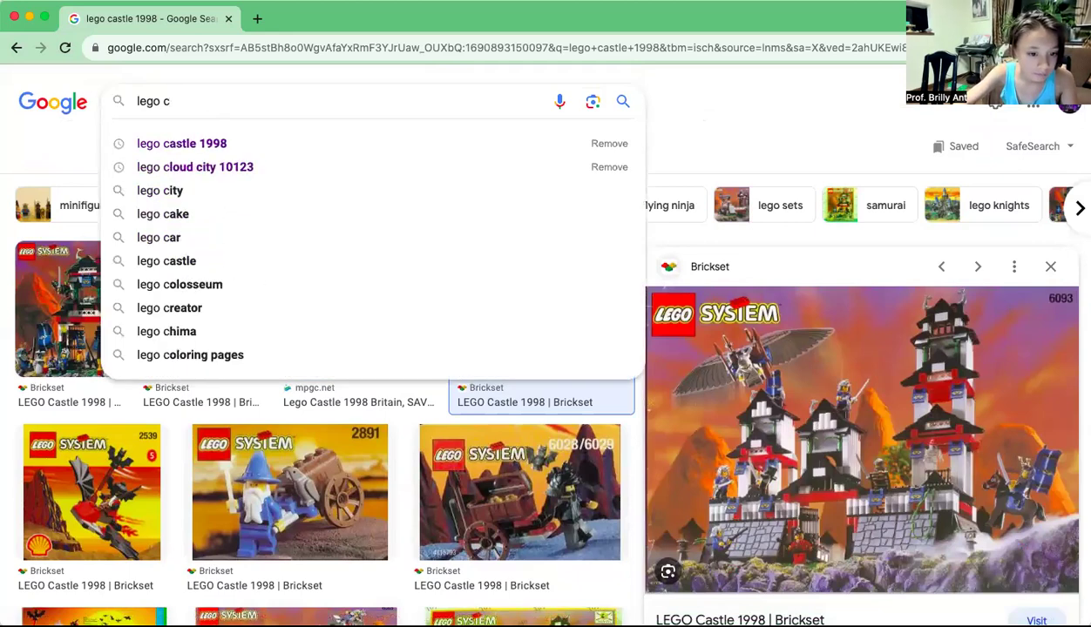
key("BackSpace")
type("b")
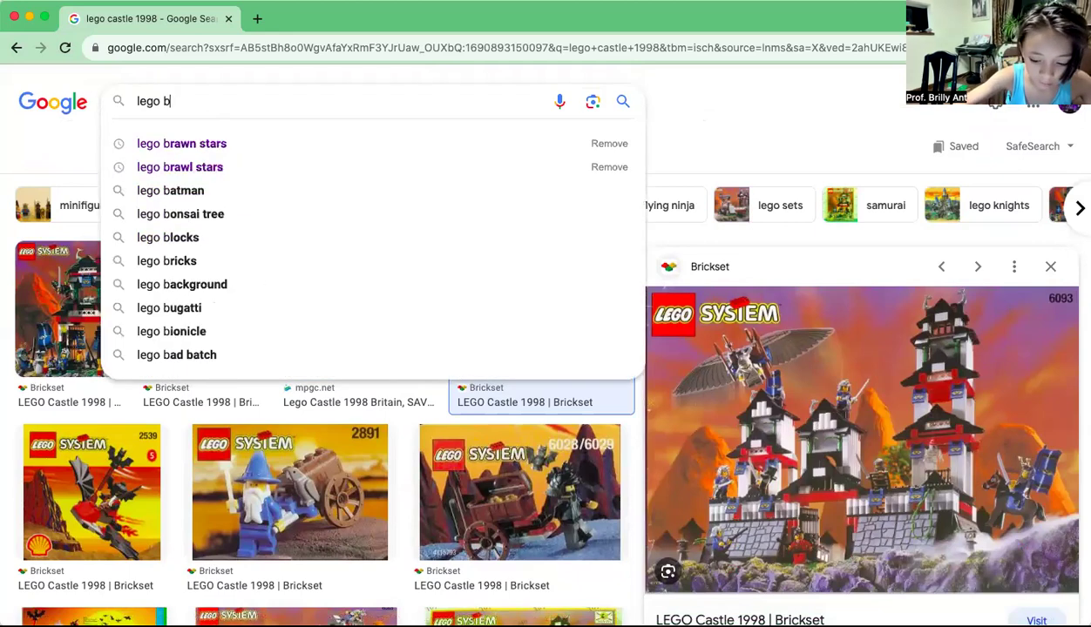
type("l")
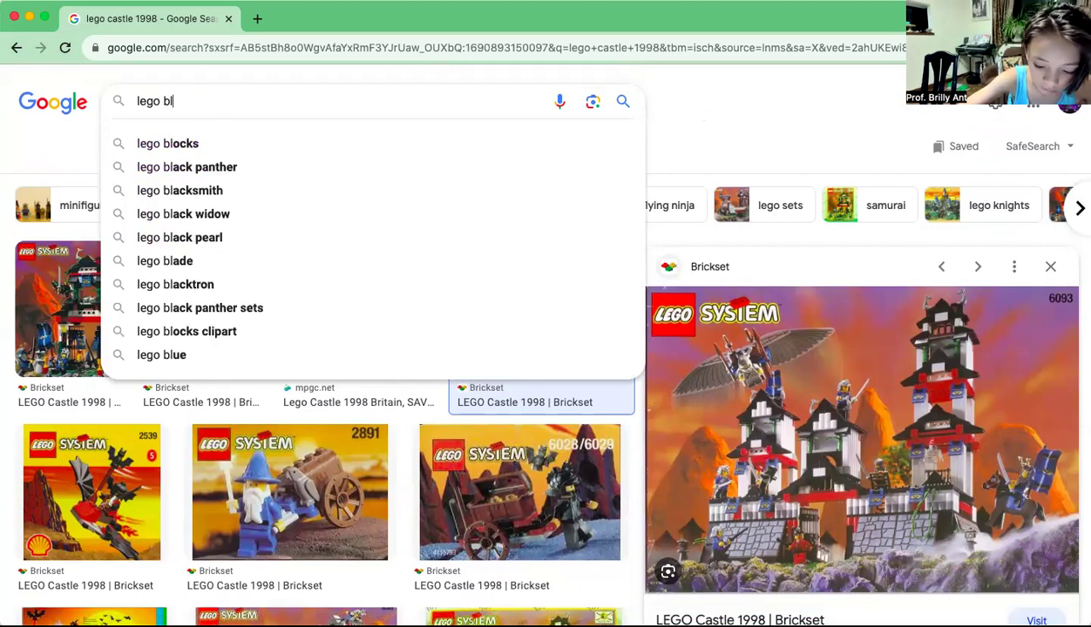
type("a")
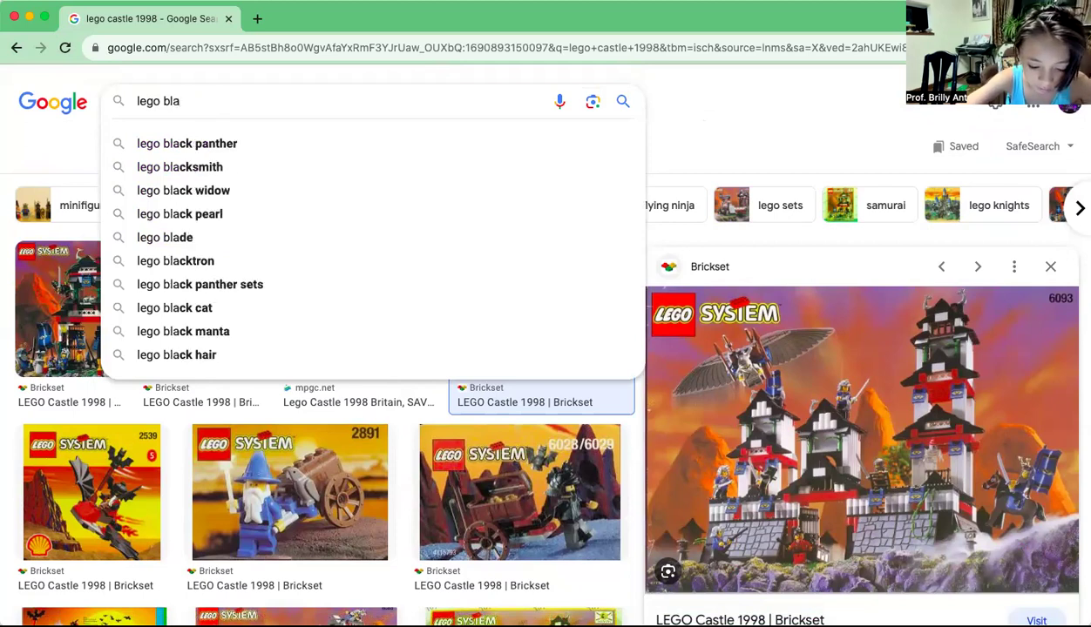
type("ck")
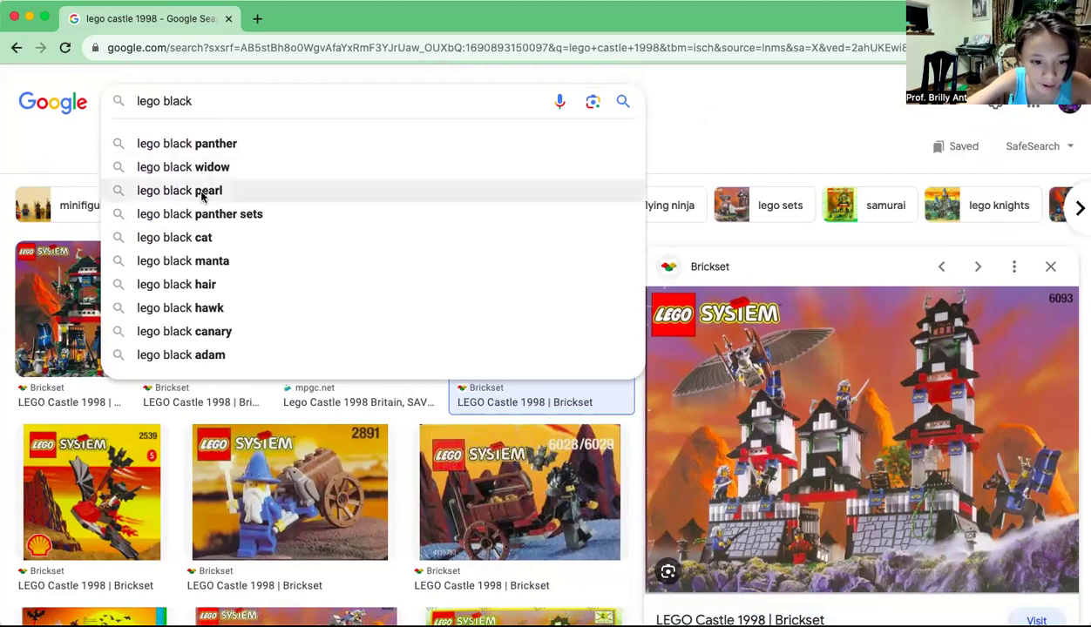
left_click(202, 195)
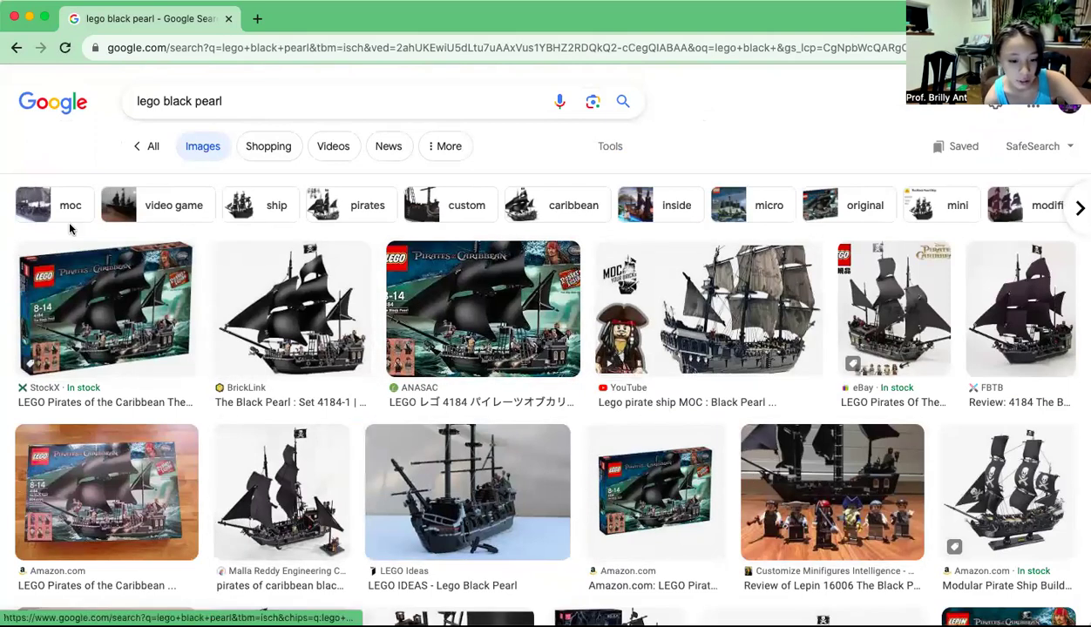
scroll(81, 200, "right", 1)
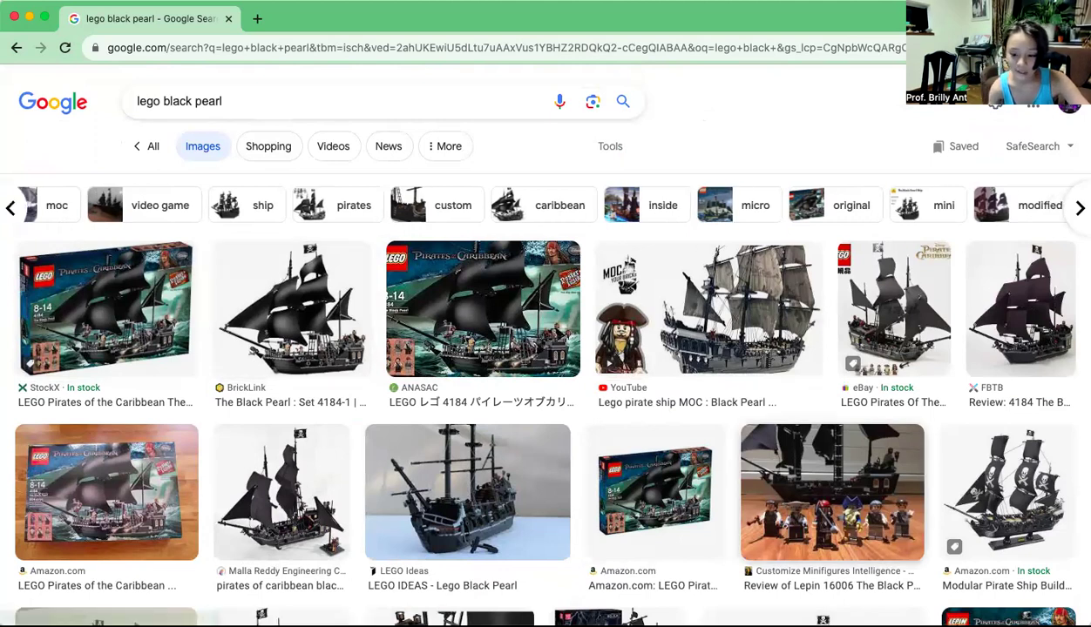
left_click(268, 146)
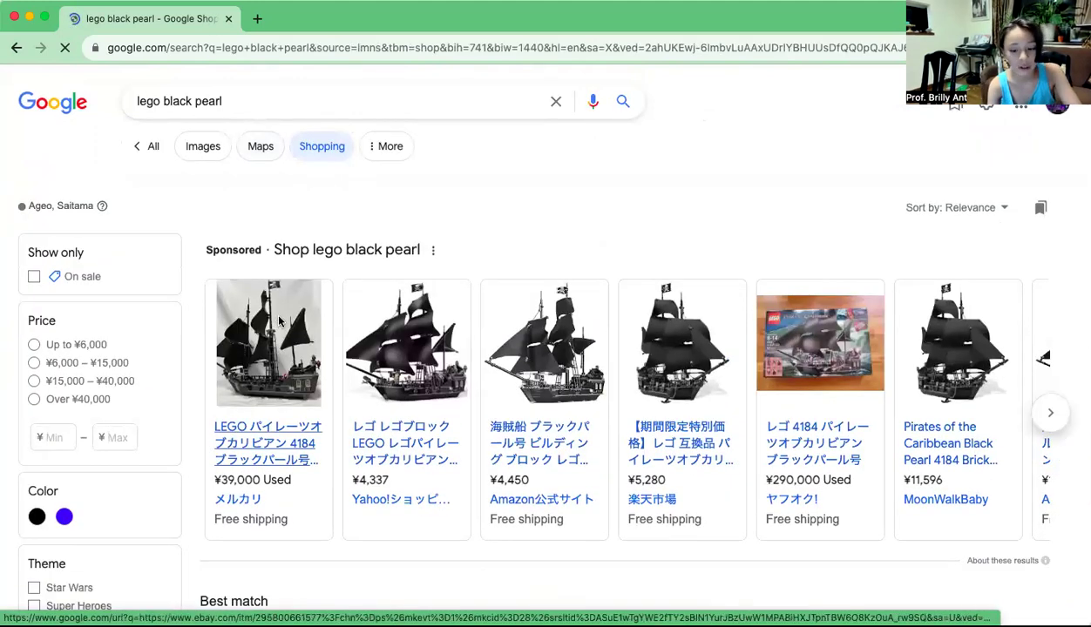
scroll(283, 241, "down", 4)
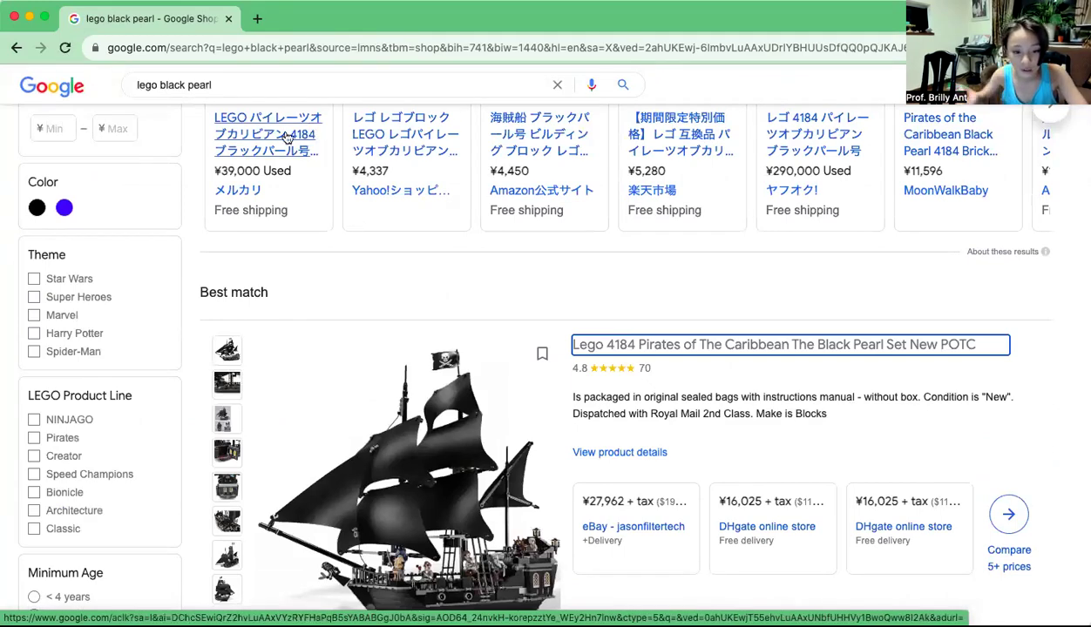
scroll(270, 144, "up", 1)
scroll(270, 143, "up", 1)
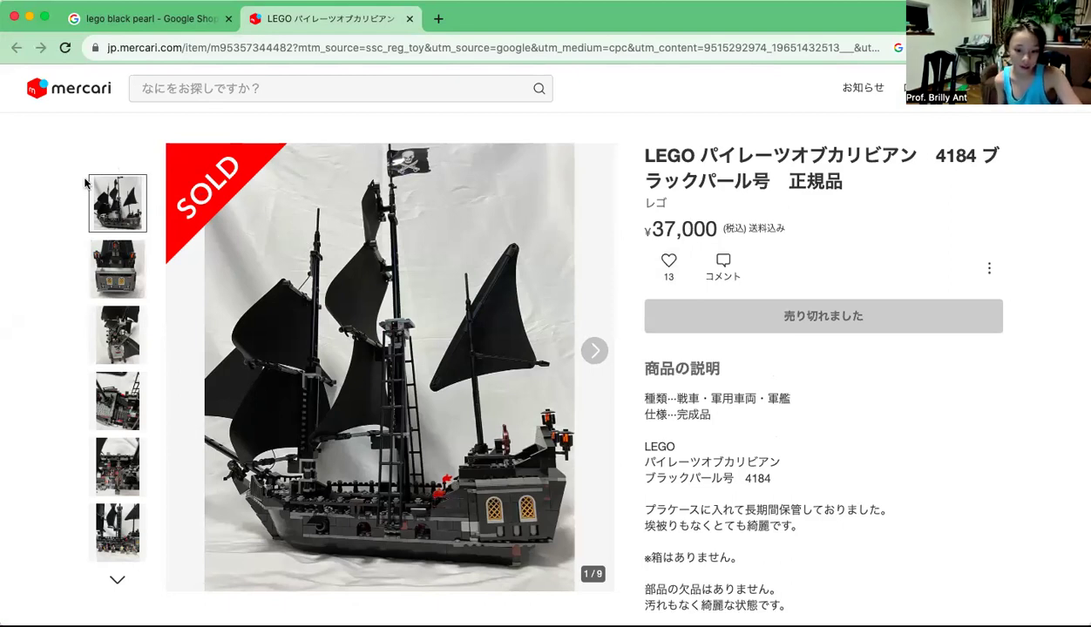
Browse the listing's set photos and enlarge the minifigure photo.
left_click(117, 268)
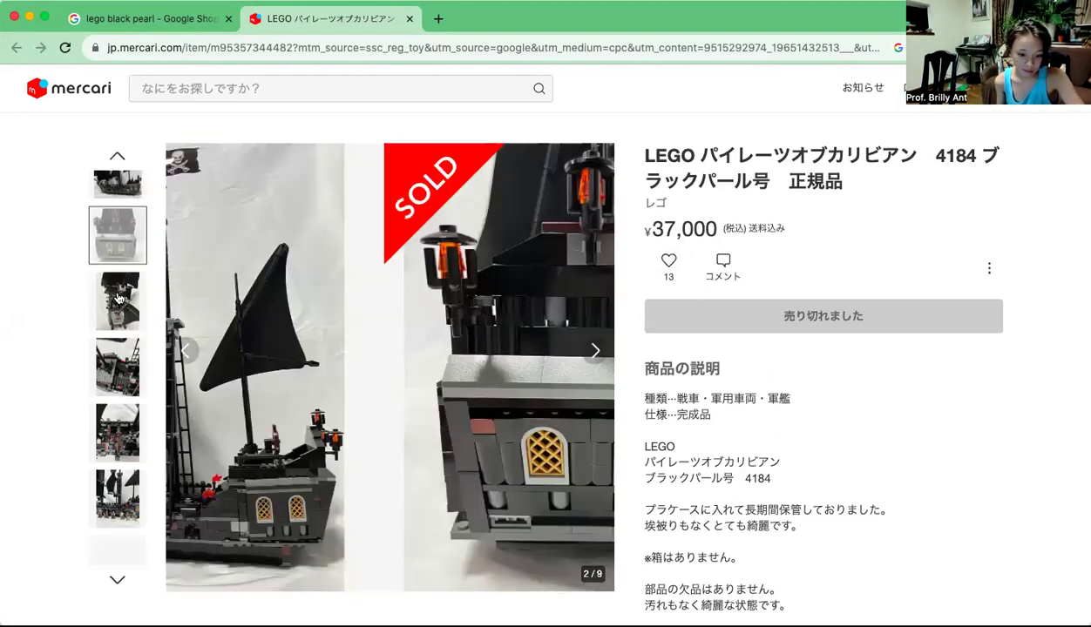
left_click(131, 331)
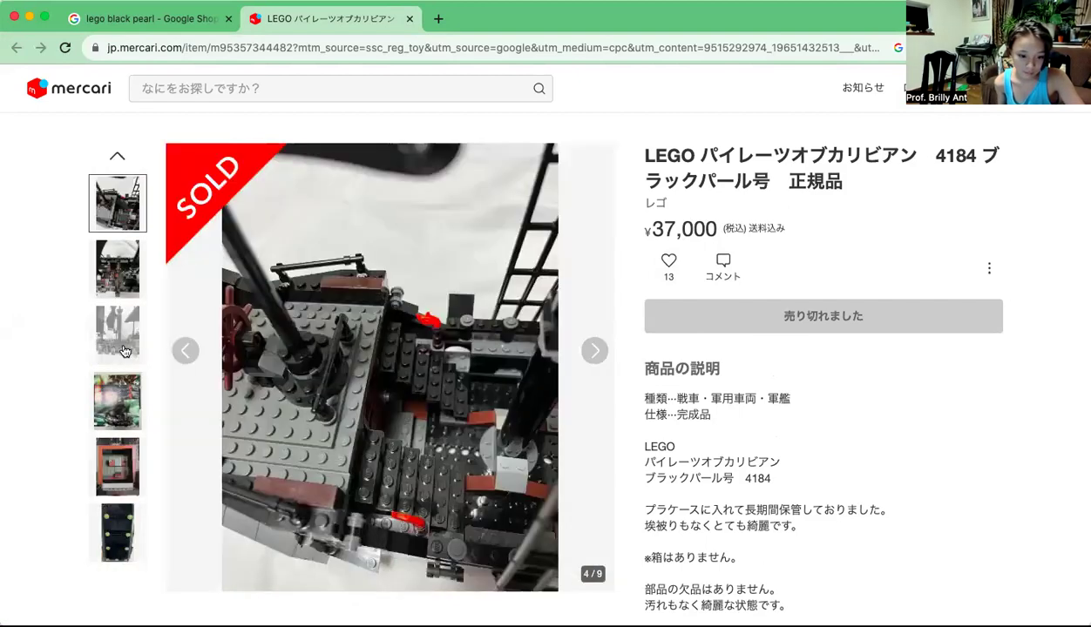
left_click(122, 342)
left_click(122, 343)
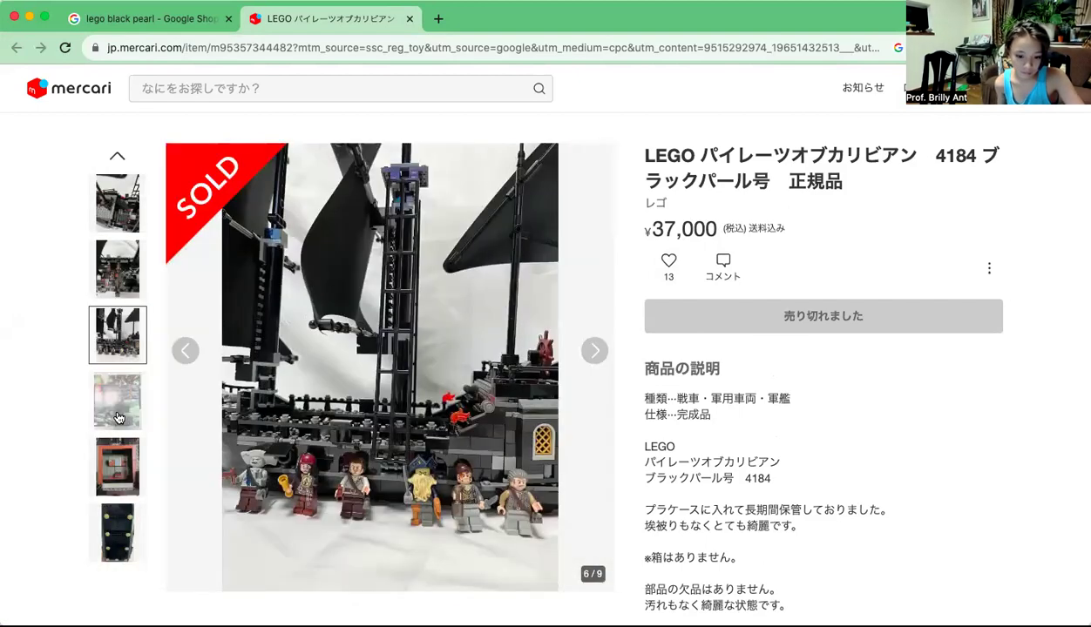
left_click(237, 466)
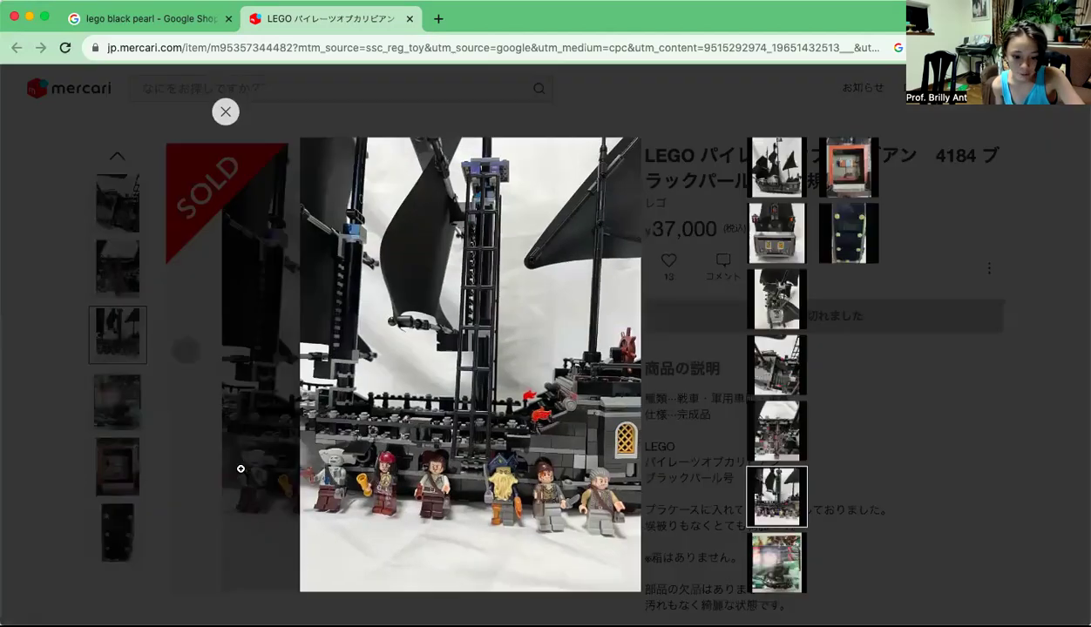
Zoom and pan across the minifigures, then close the photo viewer and the Mercari tab.
left_click(327, 468)
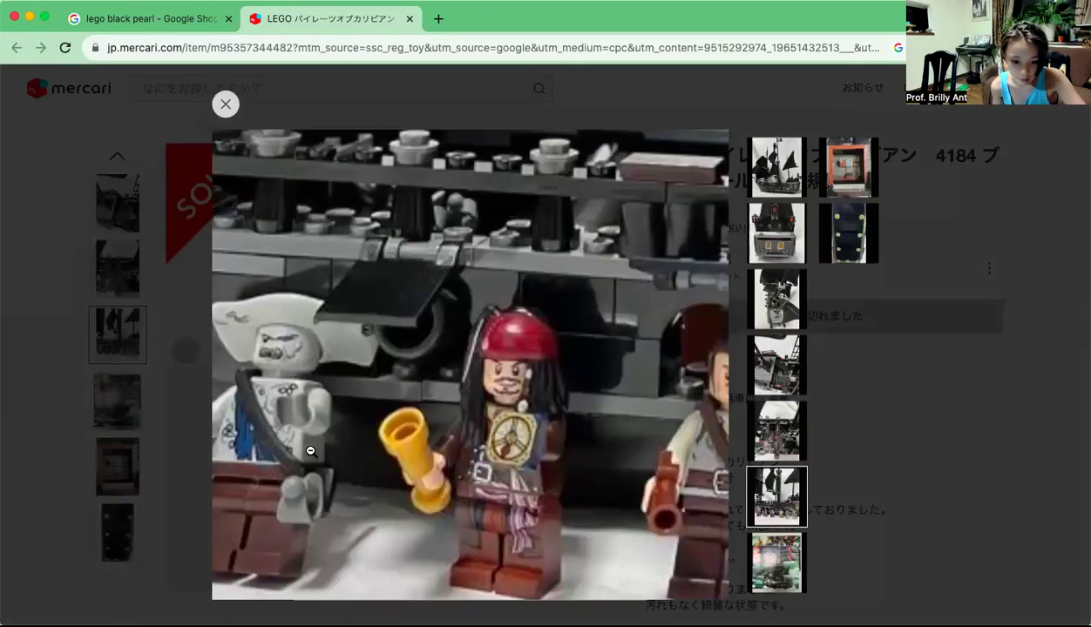
mouse_move(327, 468)
left_mouse_down()
mouse_move(579, 465)
mouse_move(557, 468)
mouse_move(662, 522)
left_mouse_up()
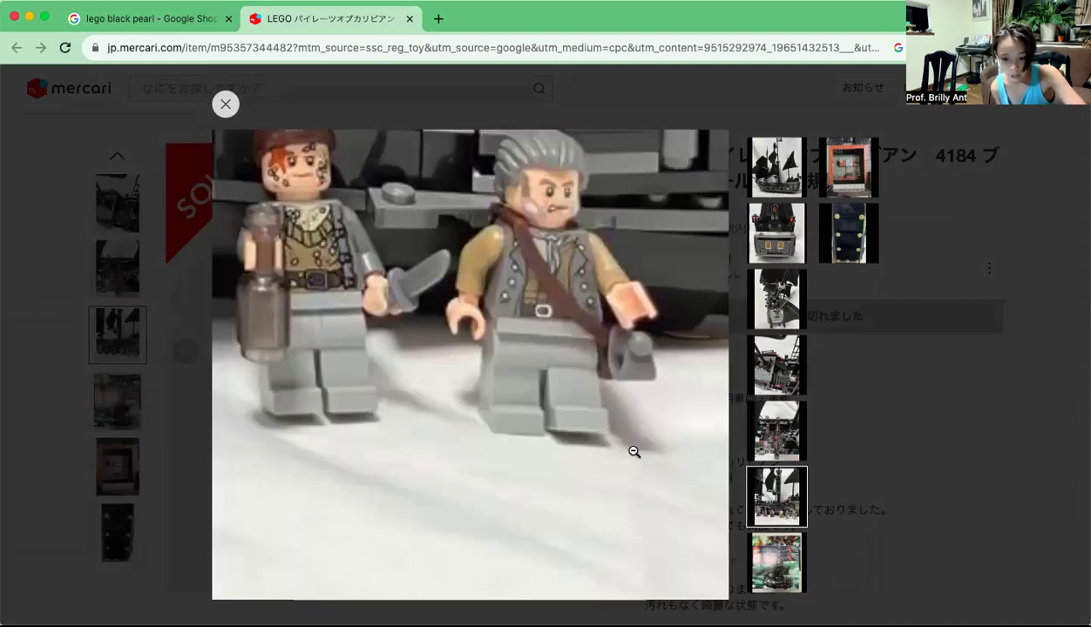
left_click_drag(622, 453, 630, 461)
left_click(345, 157)
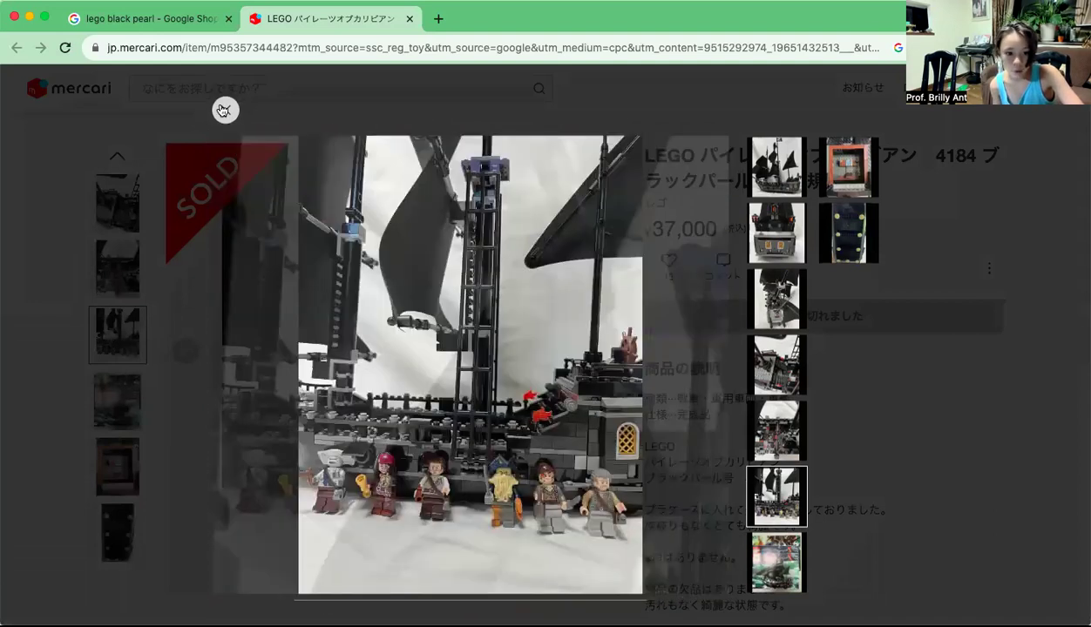
left_click(223, 110)
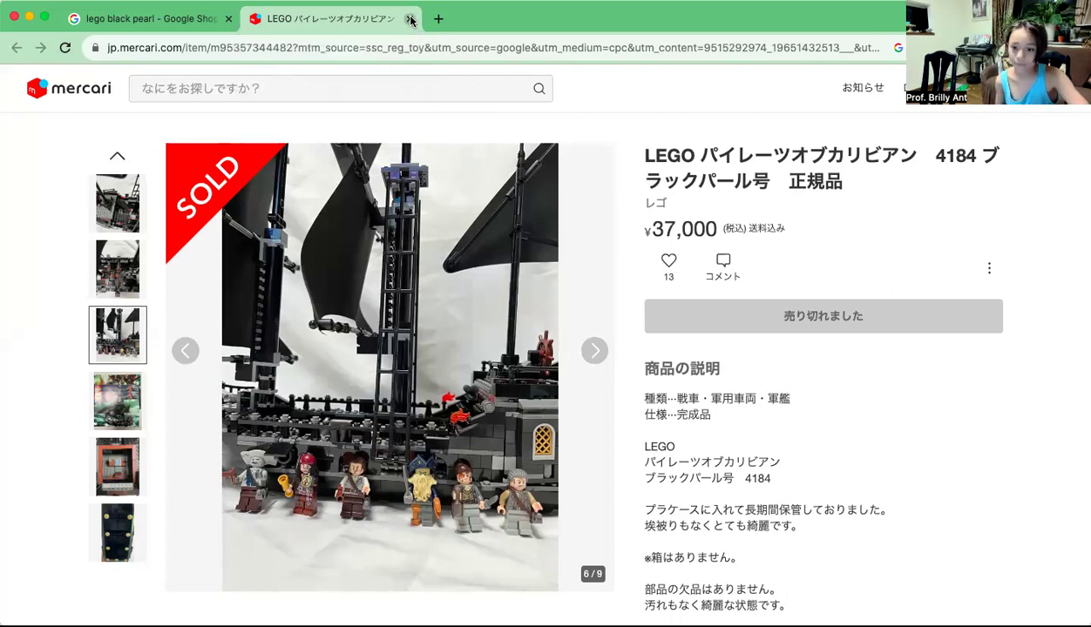
left_click(411, 19)
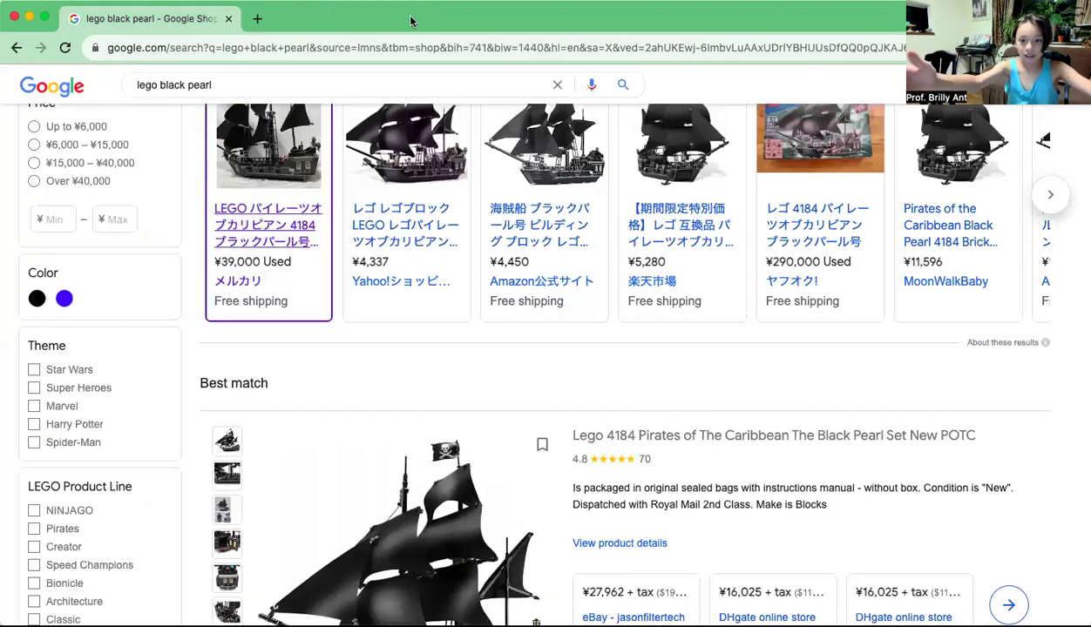